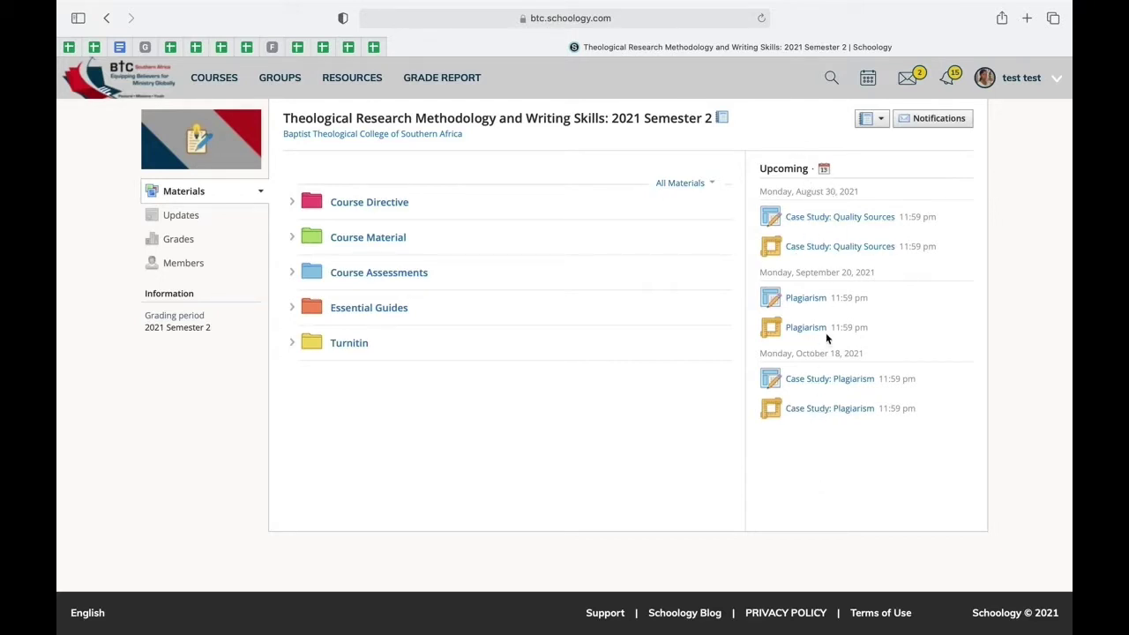
left_click(850, 225)
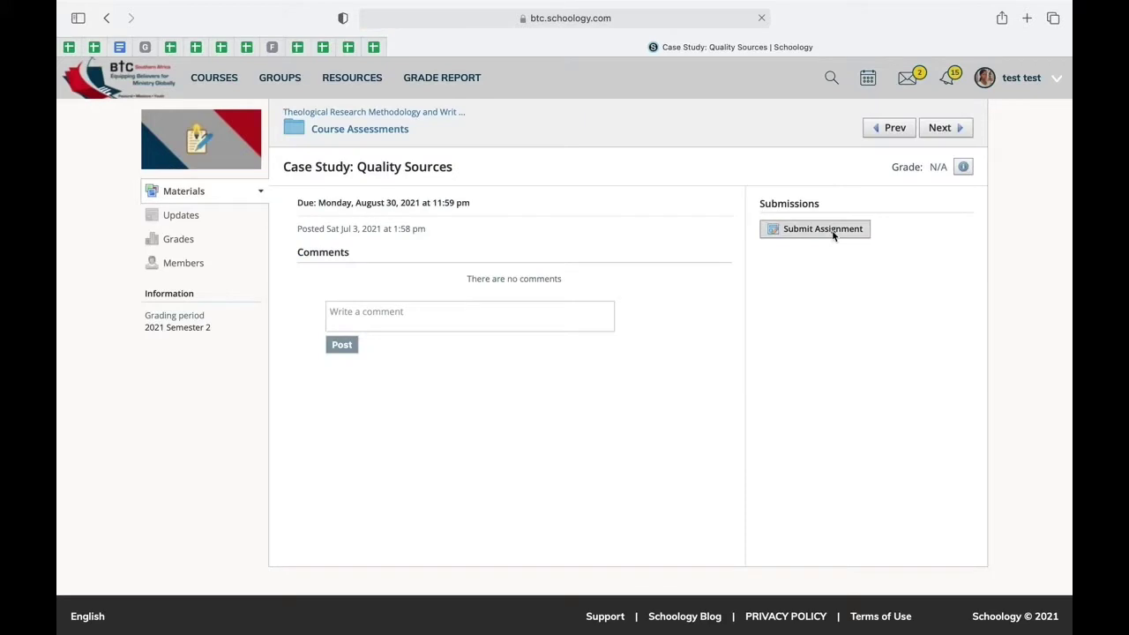
left_click(832, 231)
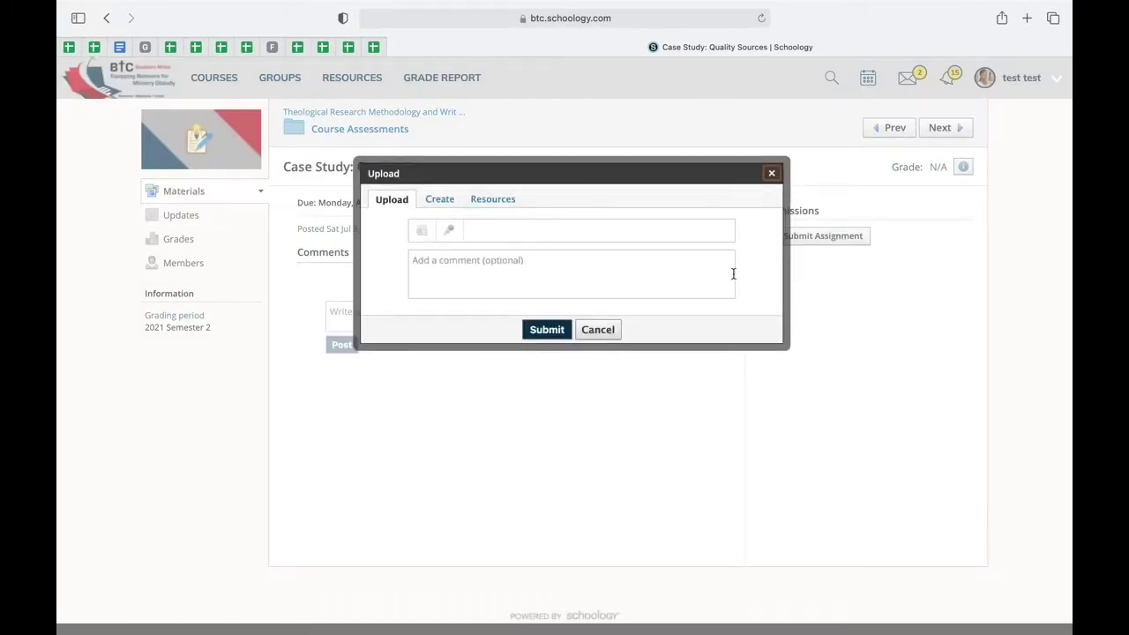
left_click(603, 332)
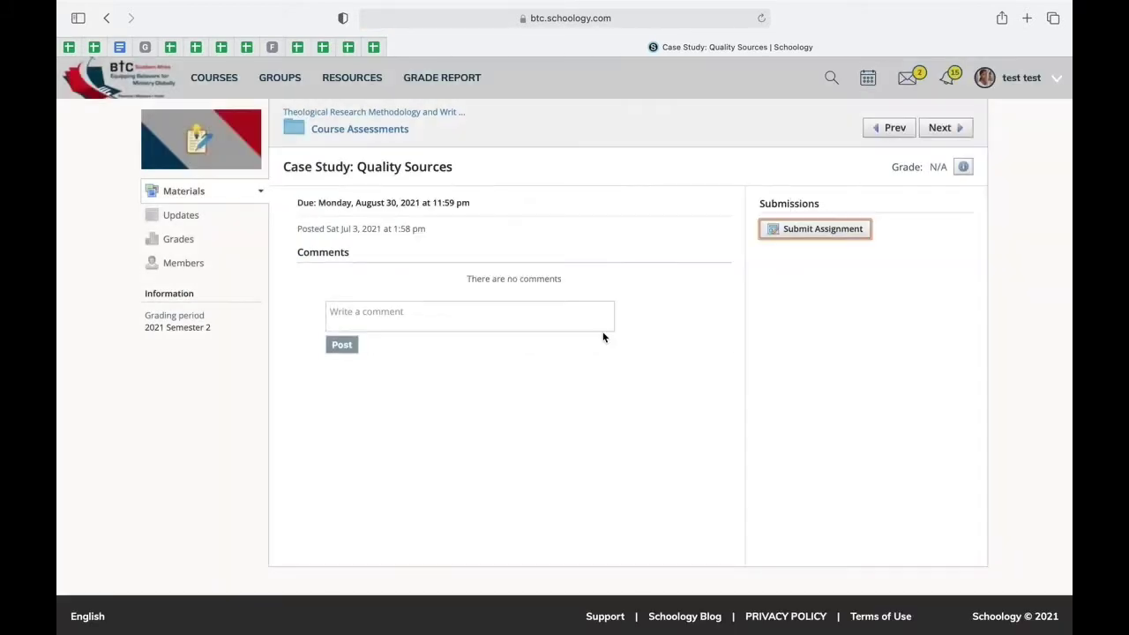
Open the Research Sources assignment from the Course Assessments folder and start a submission
left_click(383, 131)
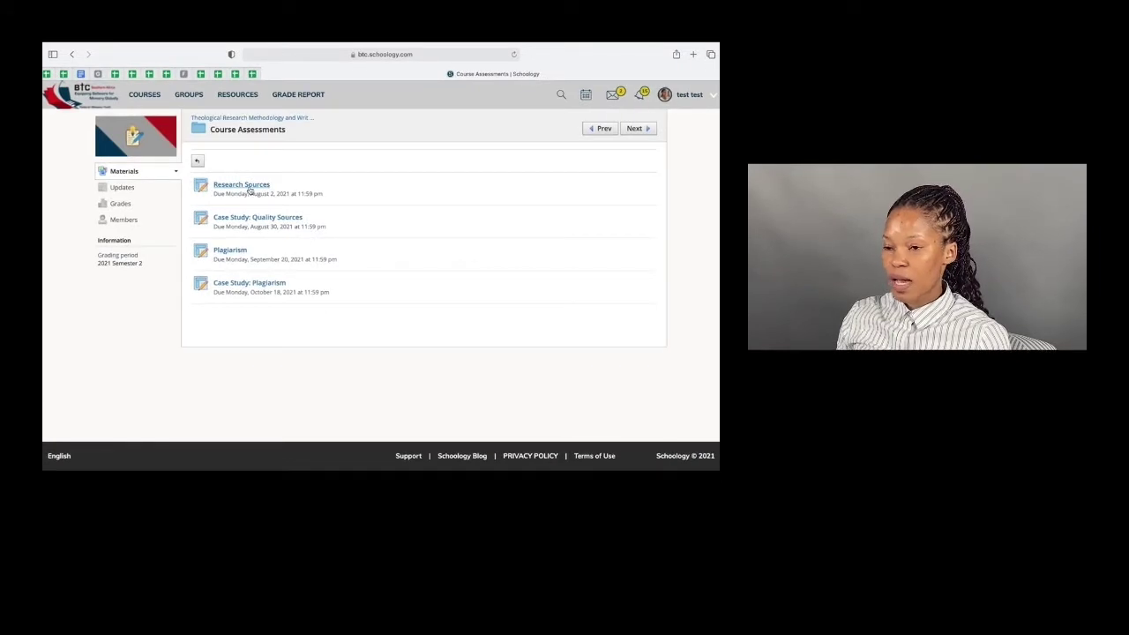
left_click(249, 187)
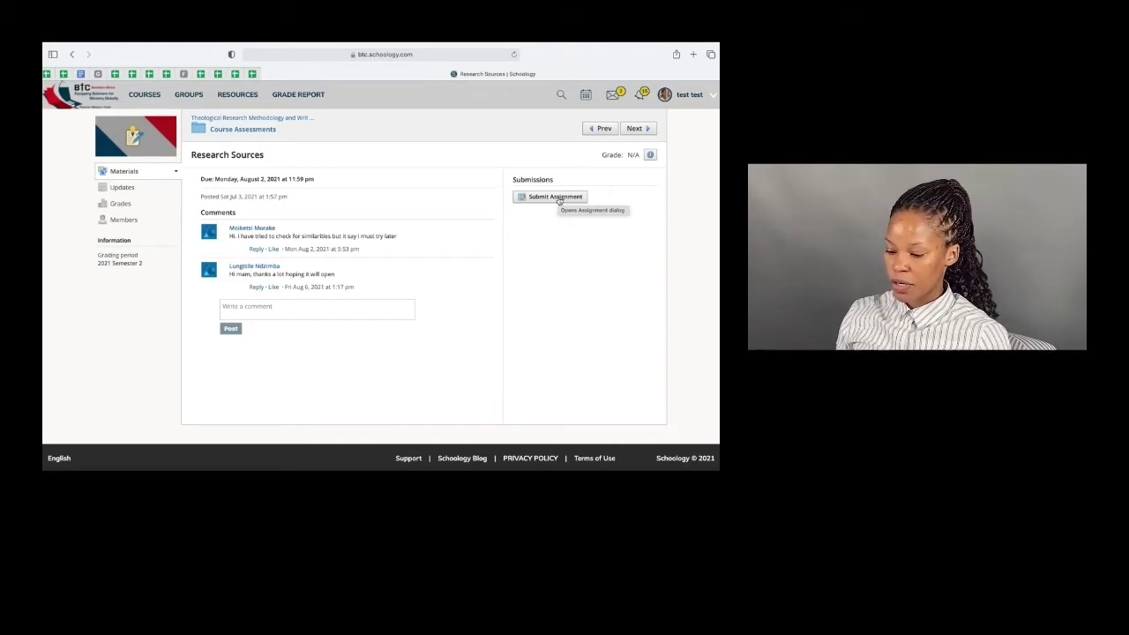
left_click(558, 199)
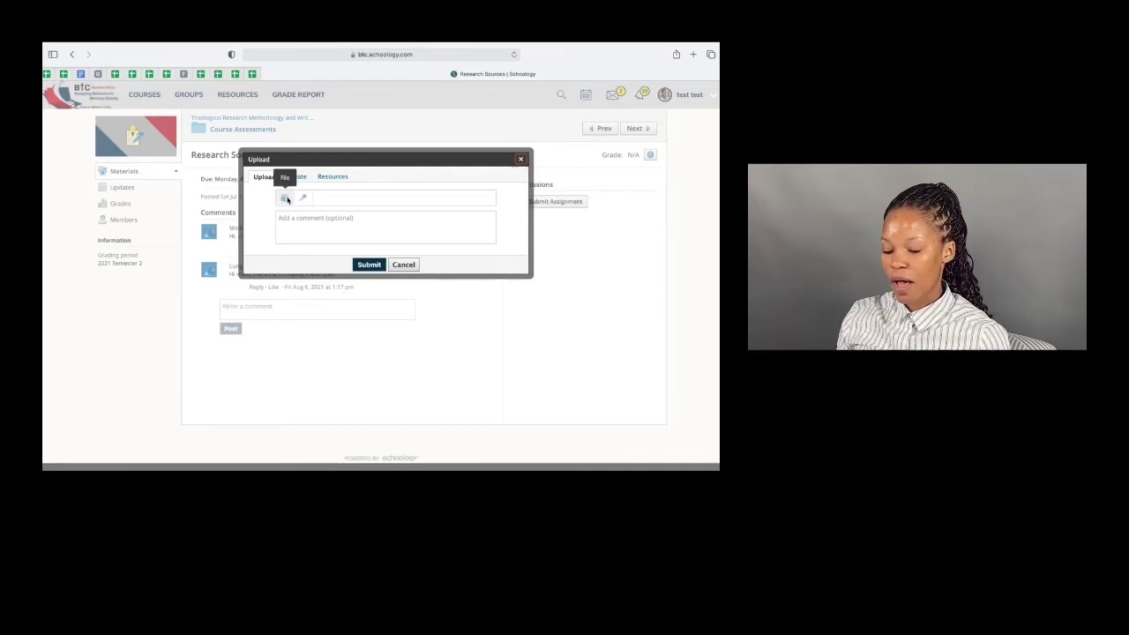
Attach the "Unit 1 - What is higher education" Word document from the UNIT 1 folder and submit it
left_click(286, 200)
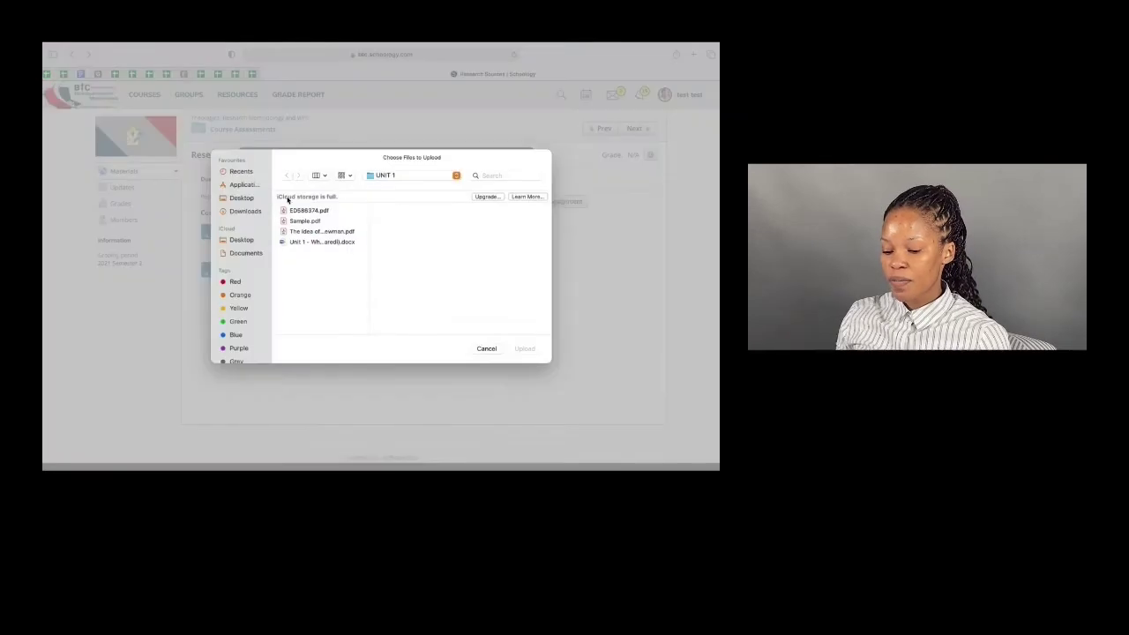
left_click(307, 243)
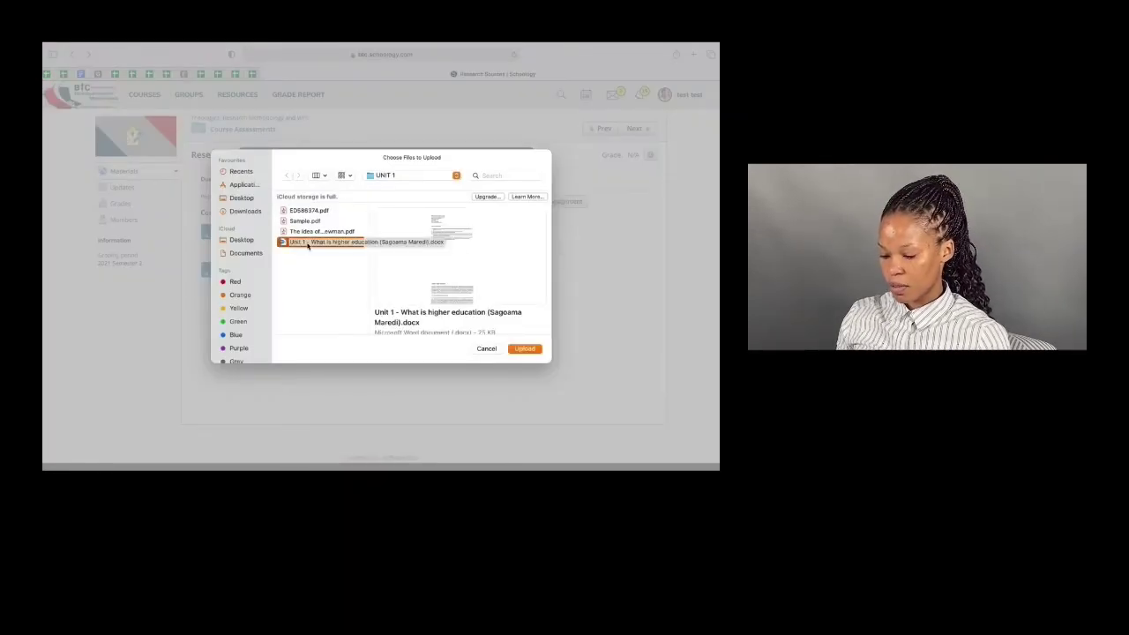
left_click(519, 350)
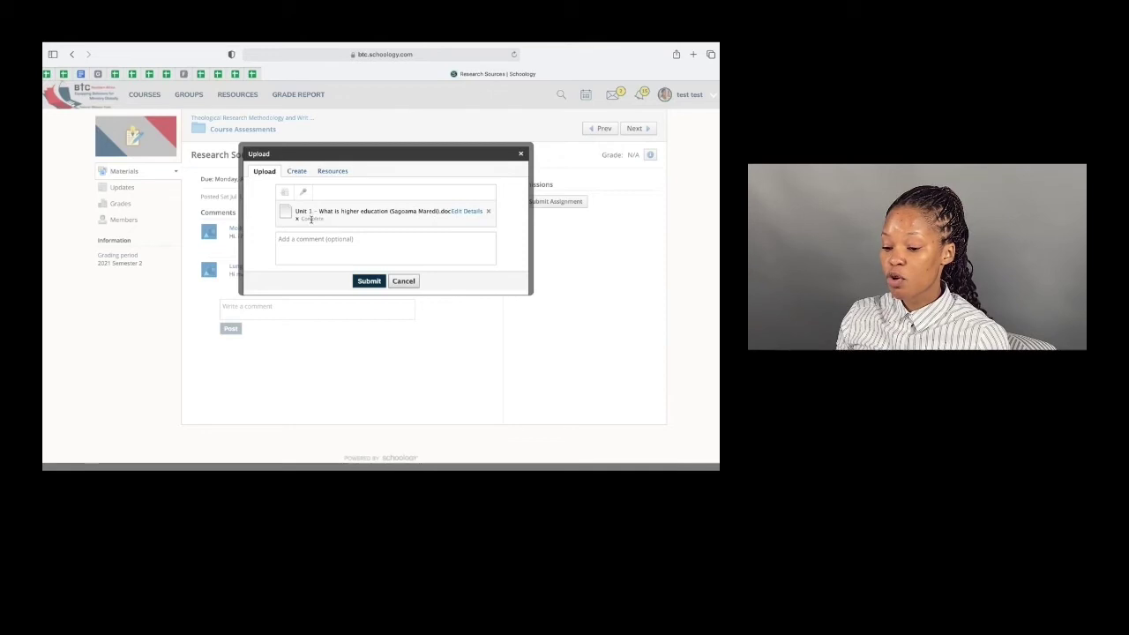
left_click(371, 280)
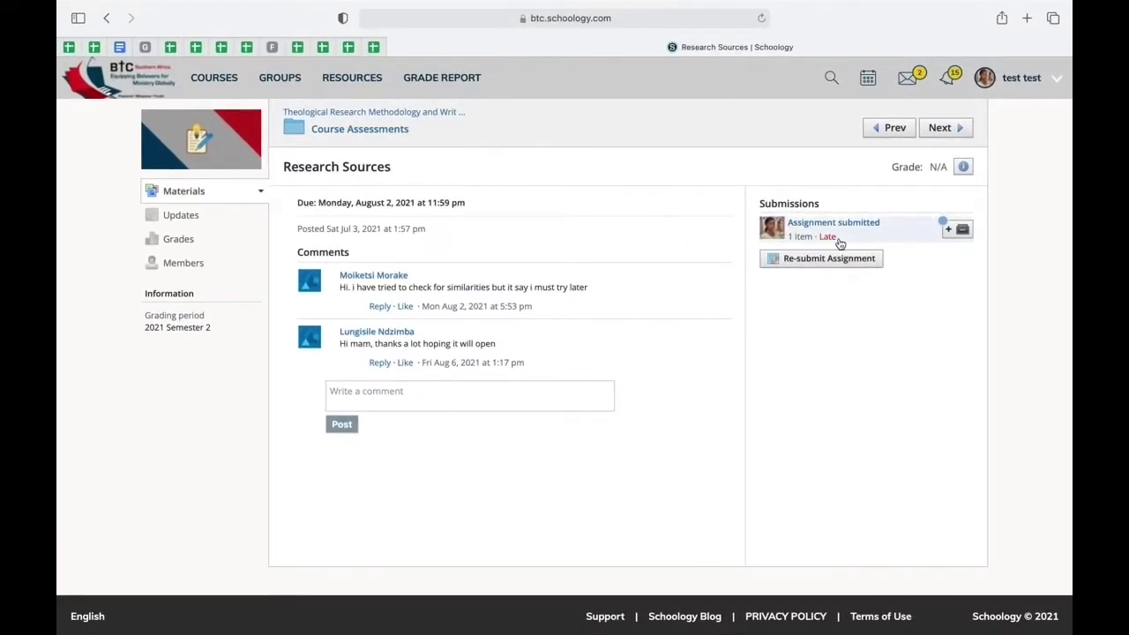
Start a resubmission of the Research Sources assignment and attach the "Unit 1 - What is higher education" Word document again
mouse_move(824, 241)
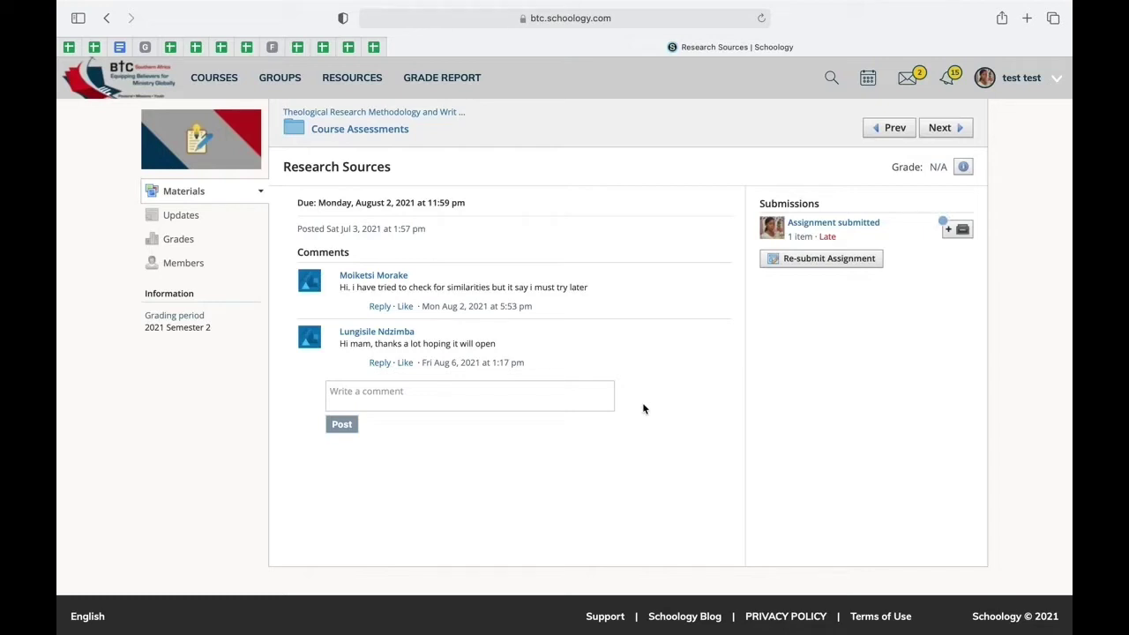
left_click(810, 267)
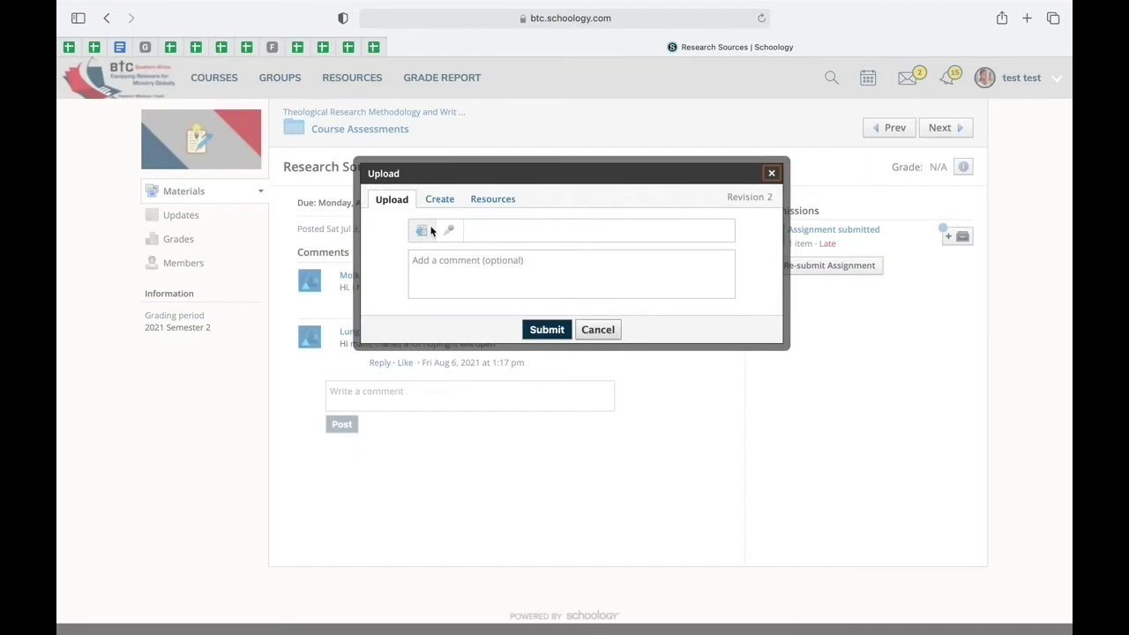
left_click(423, 230)
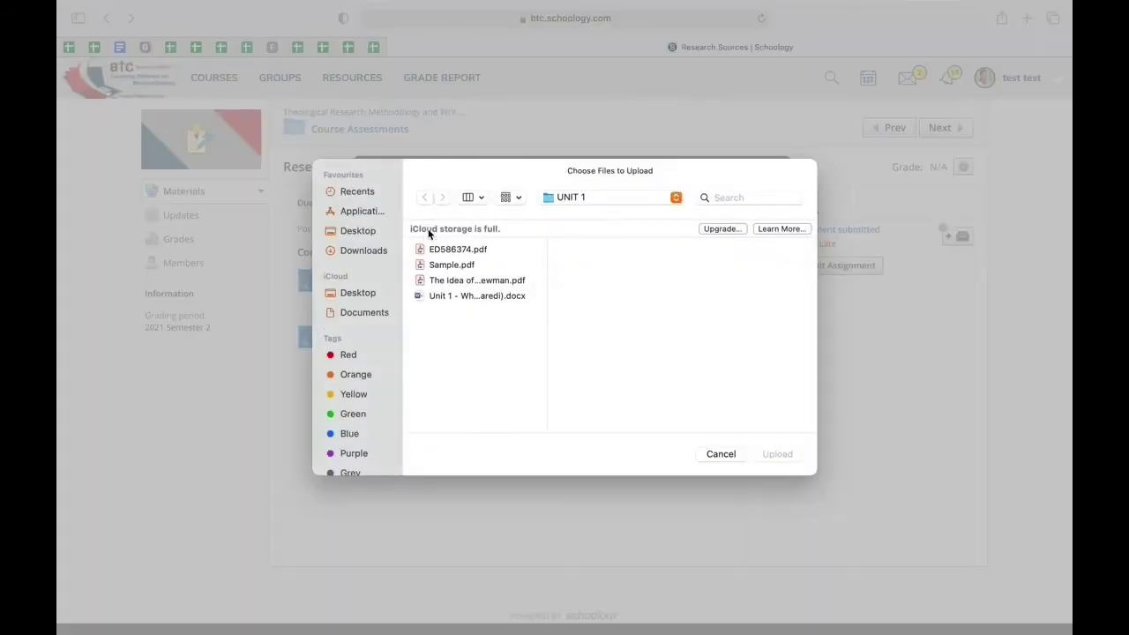
left_click(441, 296)
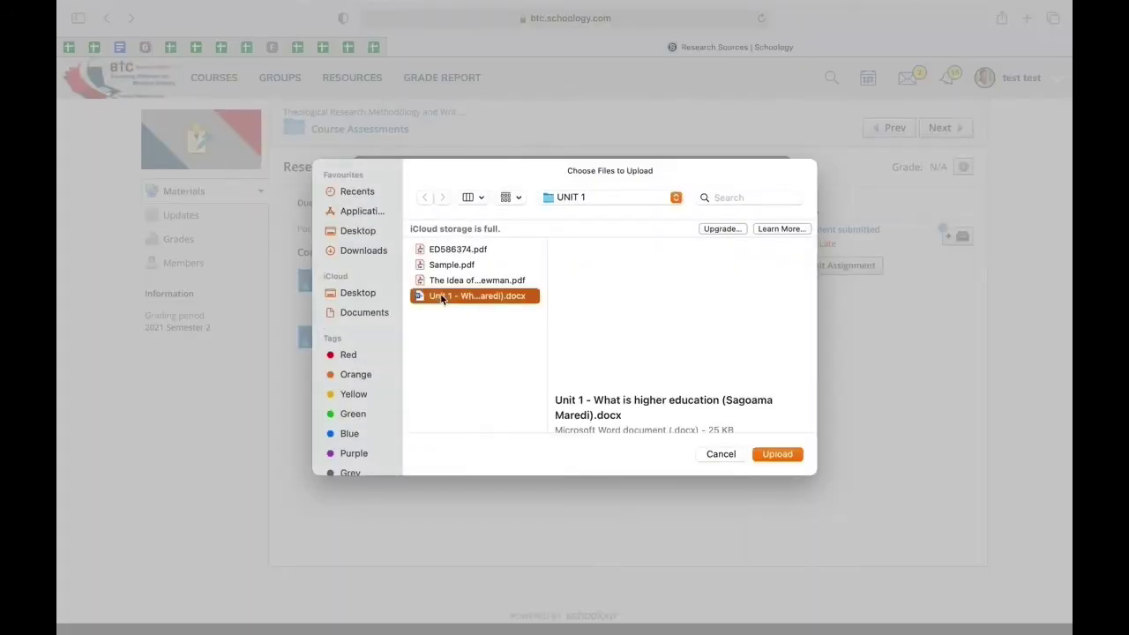
left_click(778, 454)
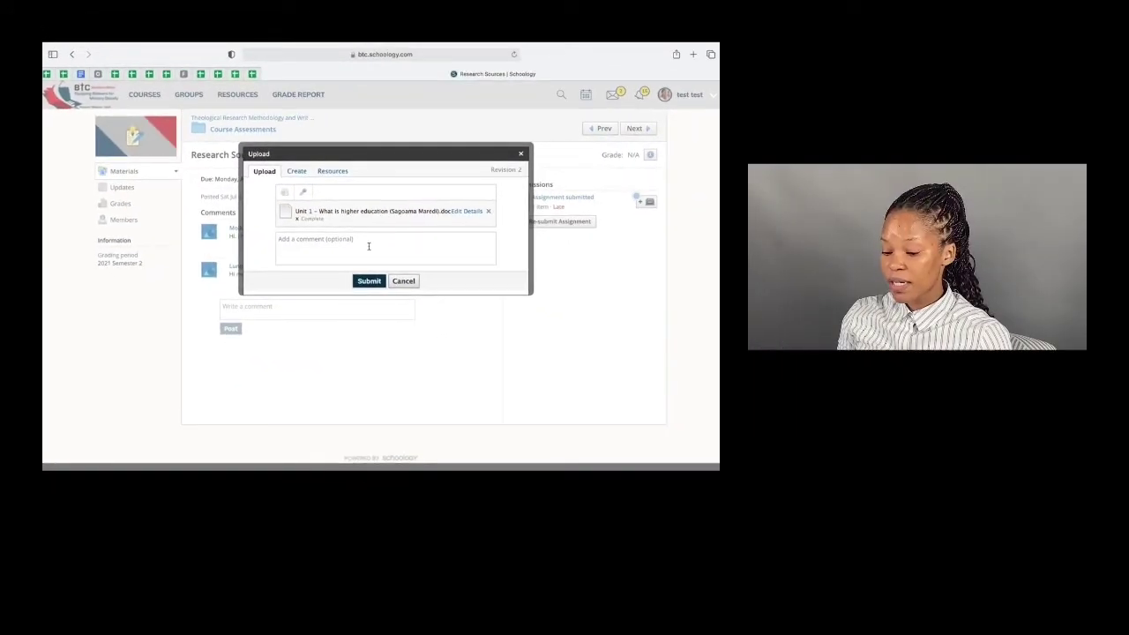
Open the Research Sources assignment in the course's Turnitin folder
left_click(458, 317)
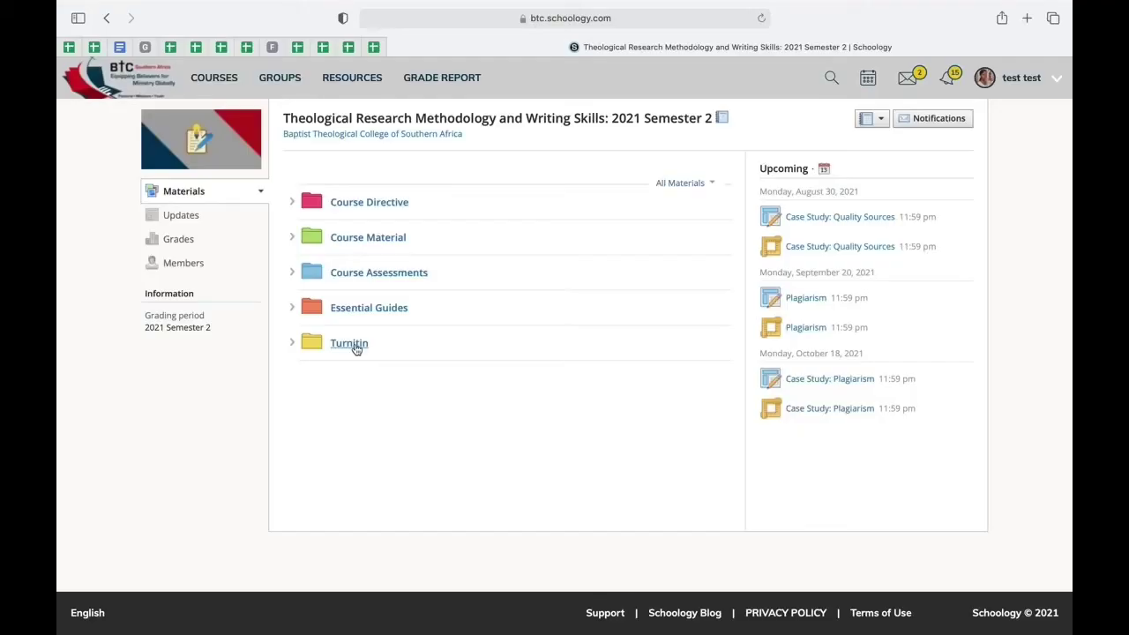
left_click(357, 349)
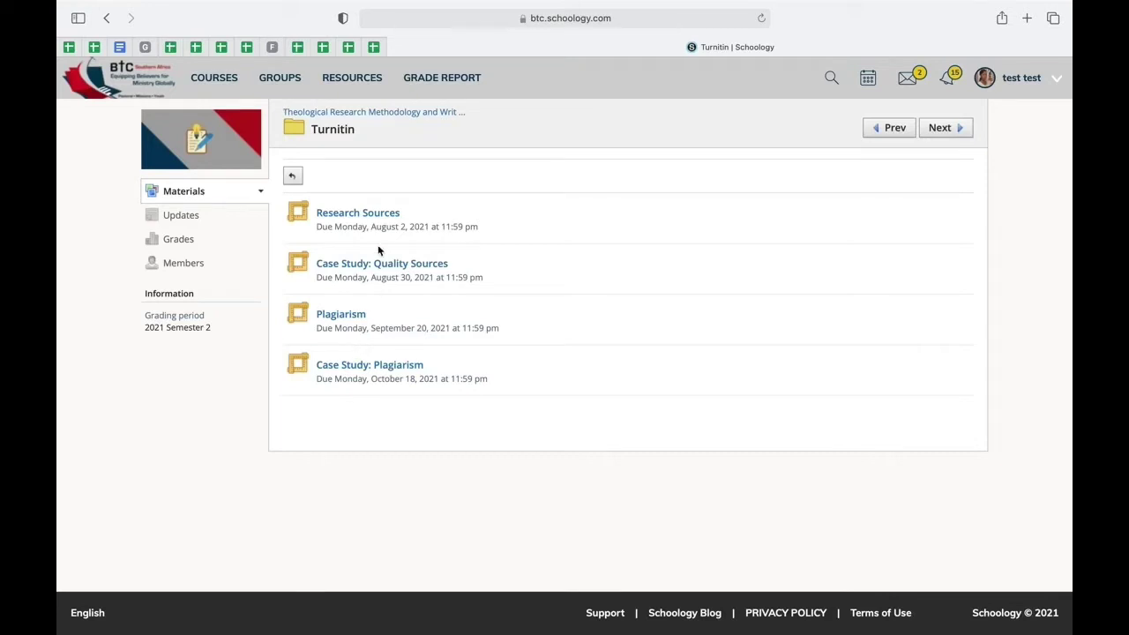
left_click(381, 217)
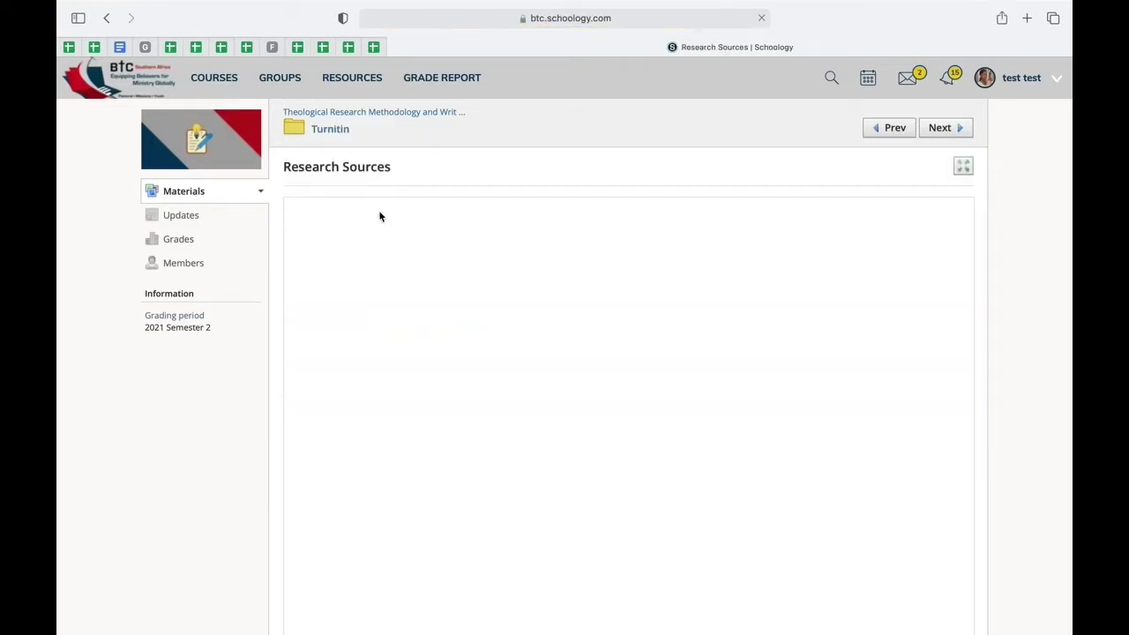
scroll(508, 301, "down", 3)
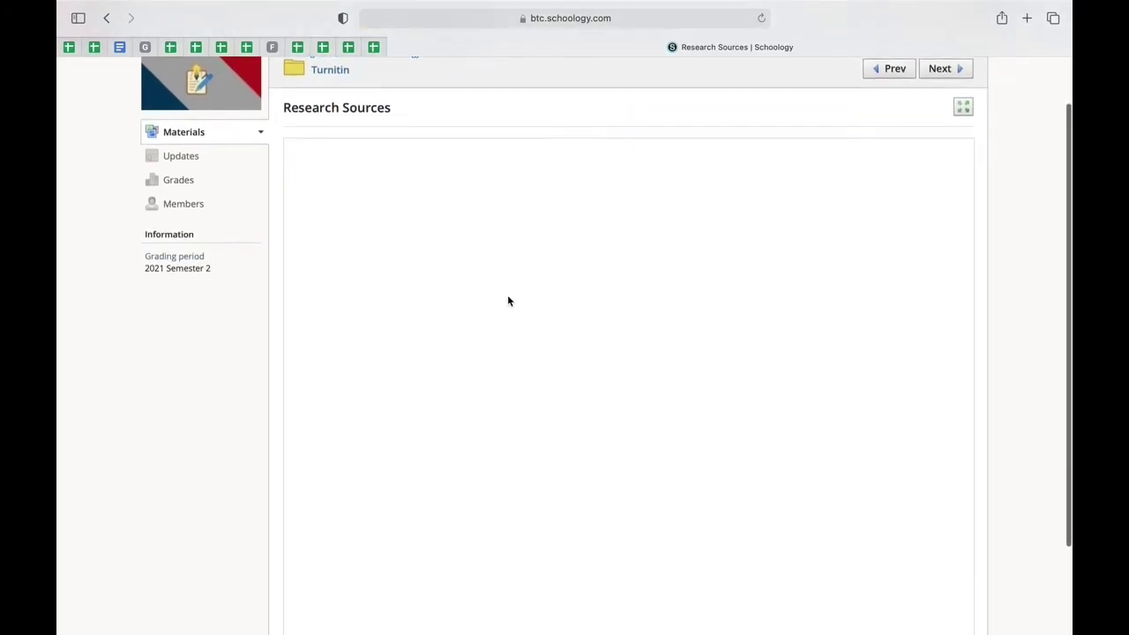
scroll(509, 301, "up", 3)
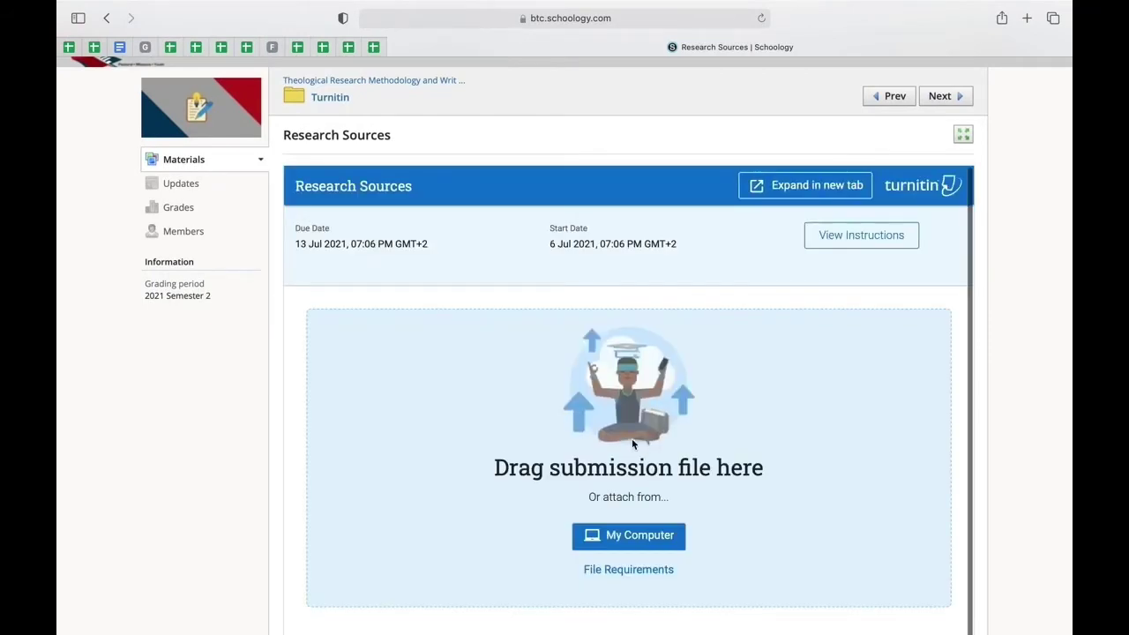
Upload the "Unit 1 - What is higher education" Word document from the computer and submit it to Turnitin
scroll(632, 438, "down", 1)
left_click(646, 535)
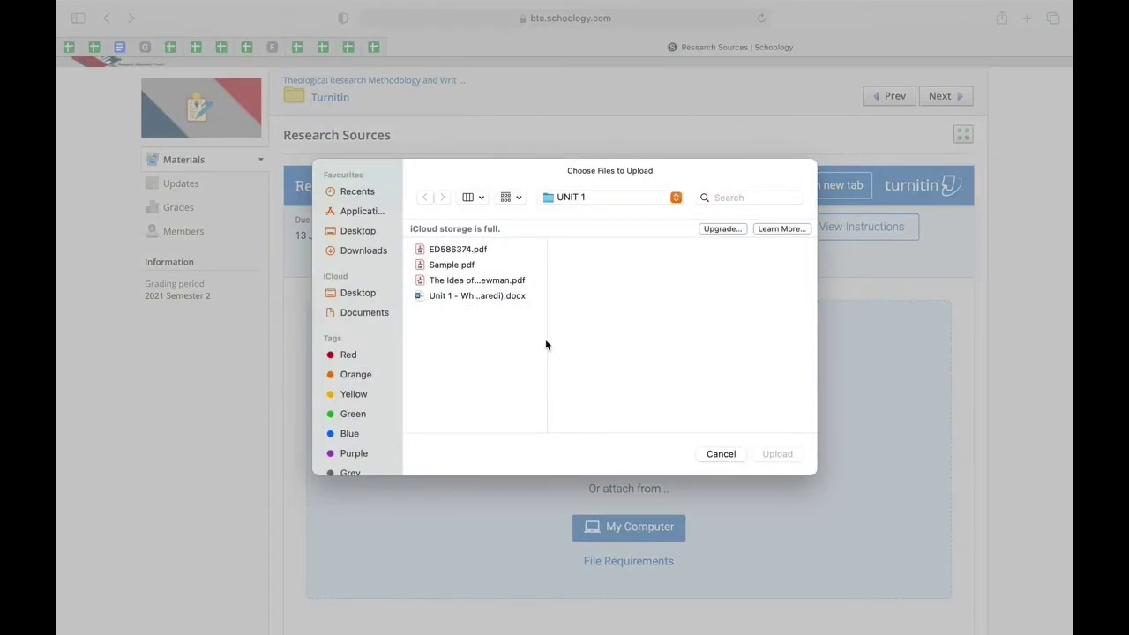
left_click(506, 297)
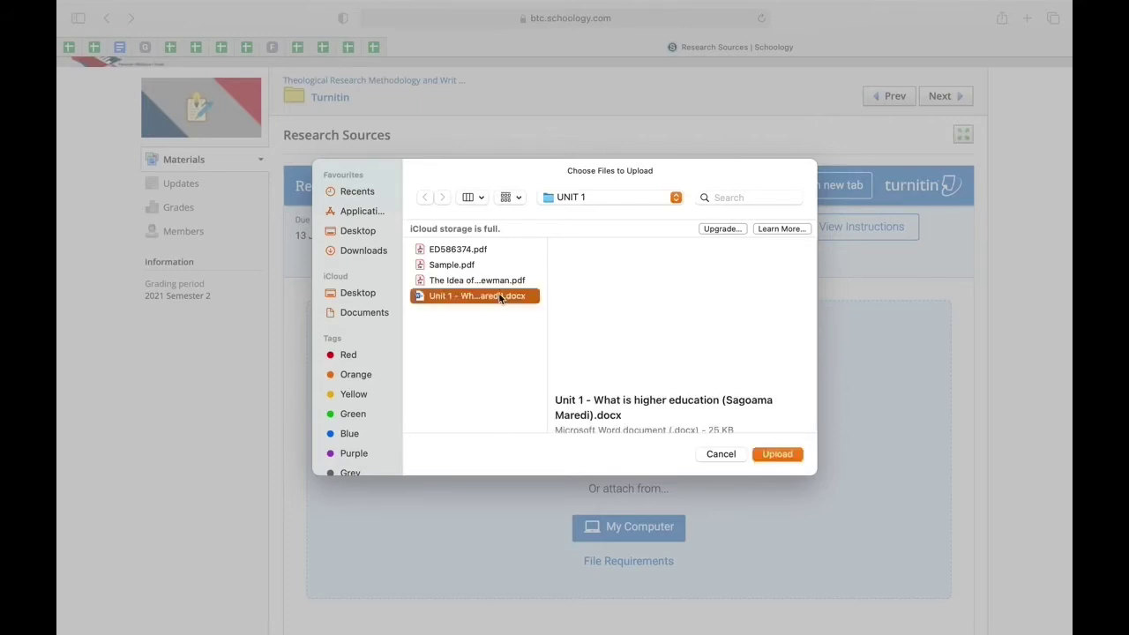
left_click(776, 455)
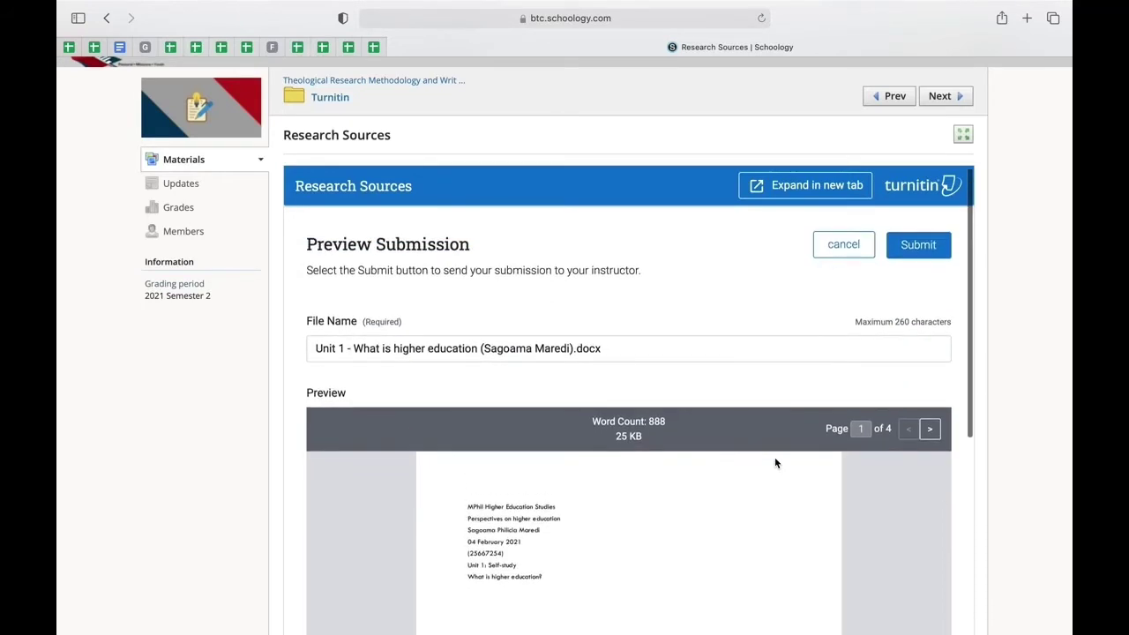
left_click(914, 248)
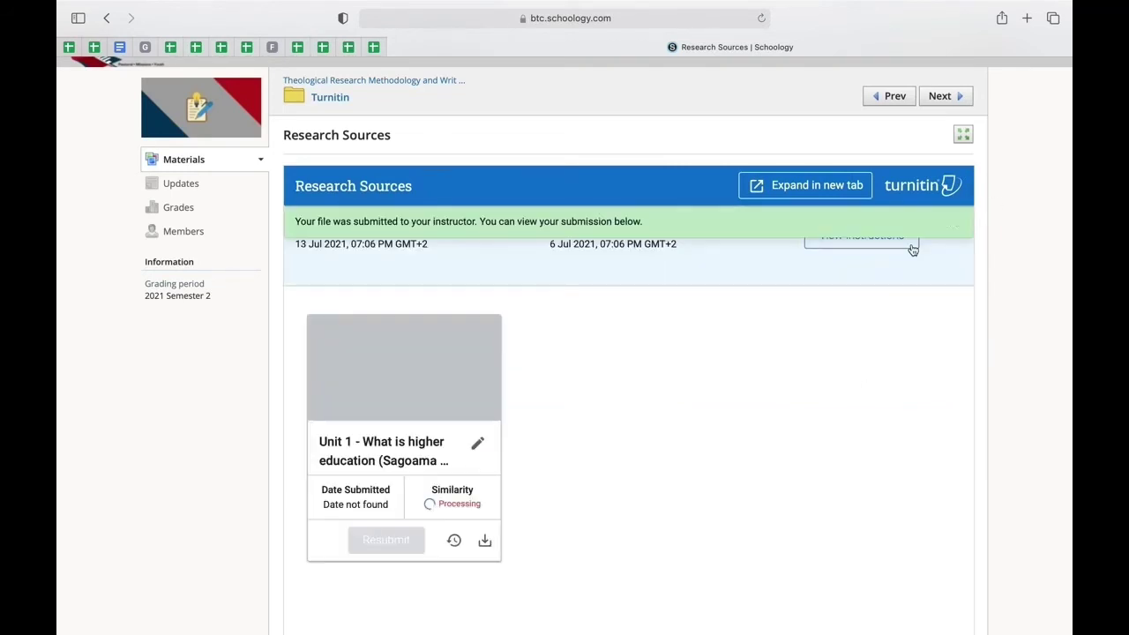
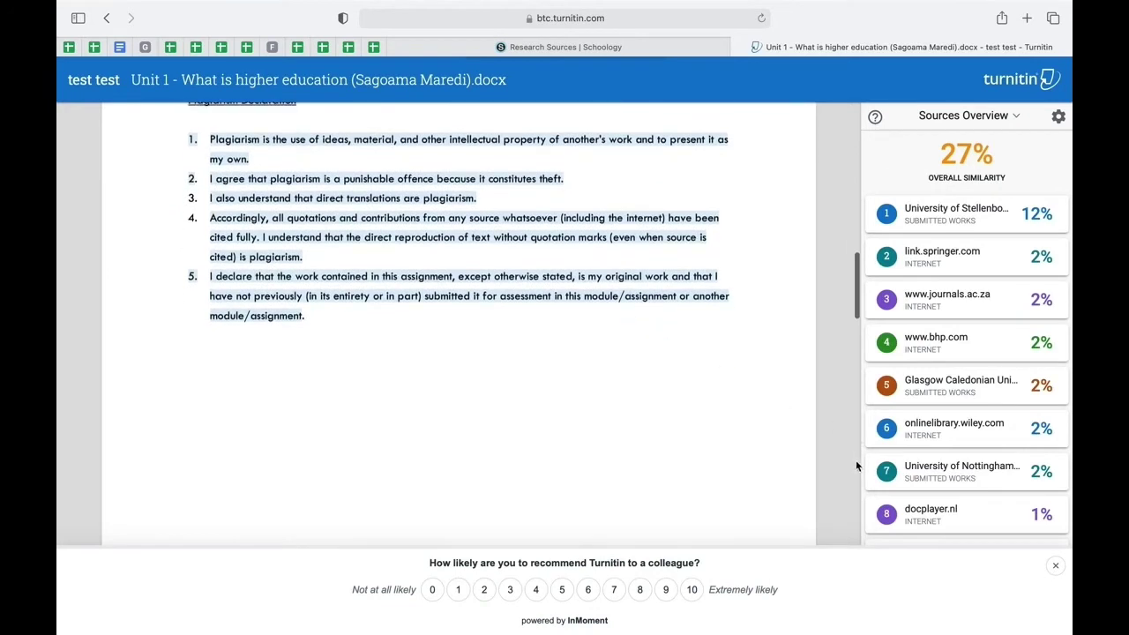
Dismiss the recommendation survey and inspect the source matched to the Sustainable Development Goals passage in section 1.1
left_click(1056, 566)
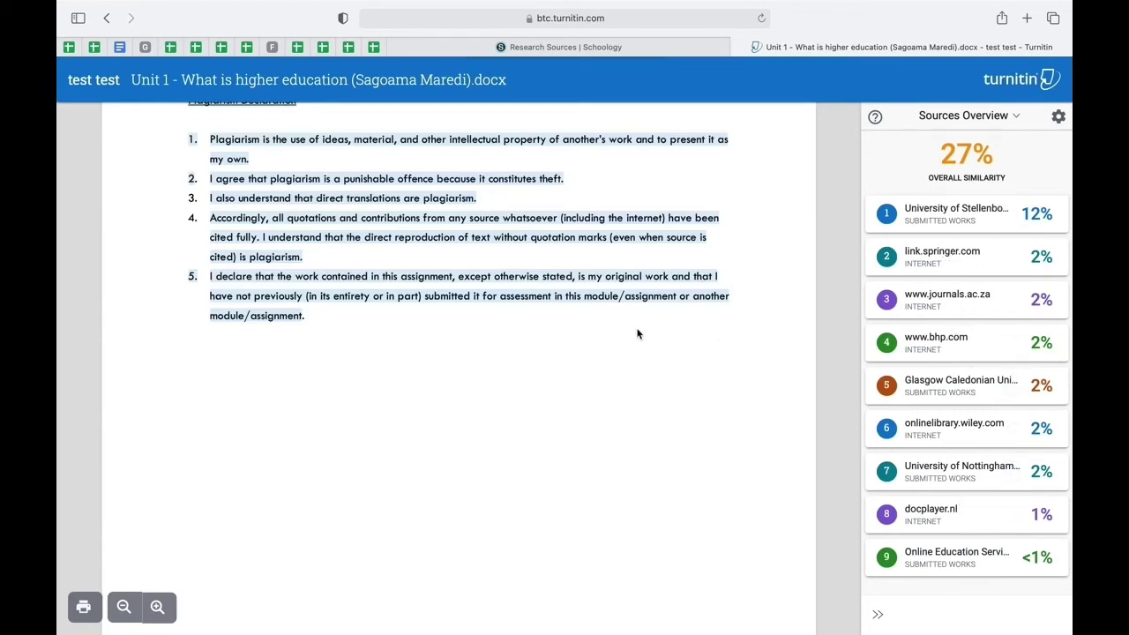
scroll(638, 332, "down", 2)
scroll(638, 332, "down", 10)
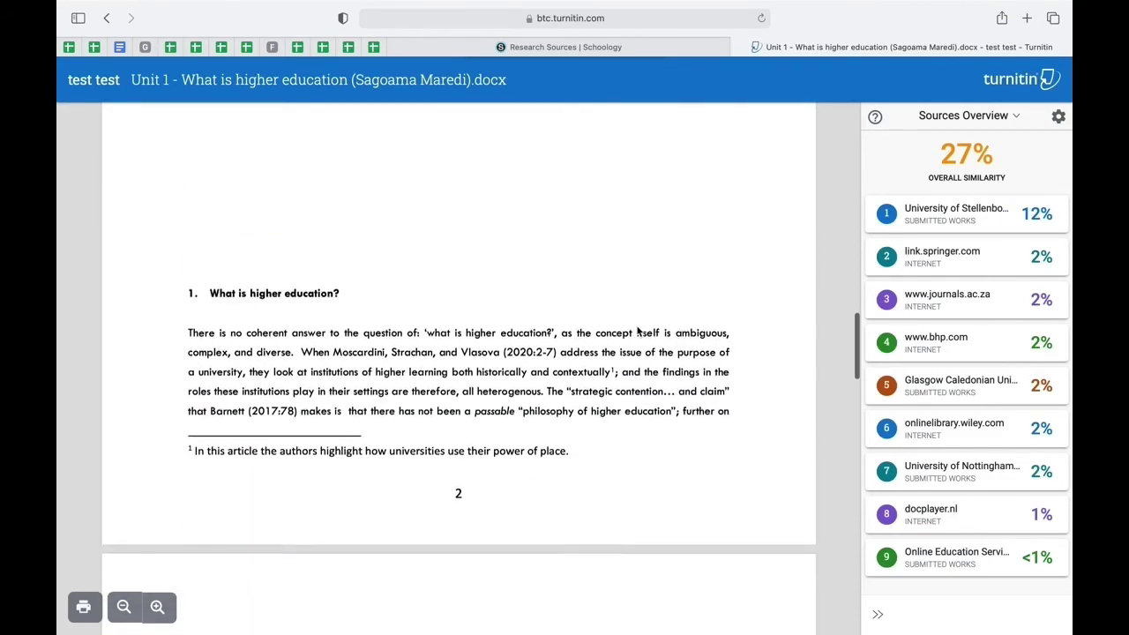
scroll(638, 331, "down", 6)
scroll(636, 336, "up", 6)
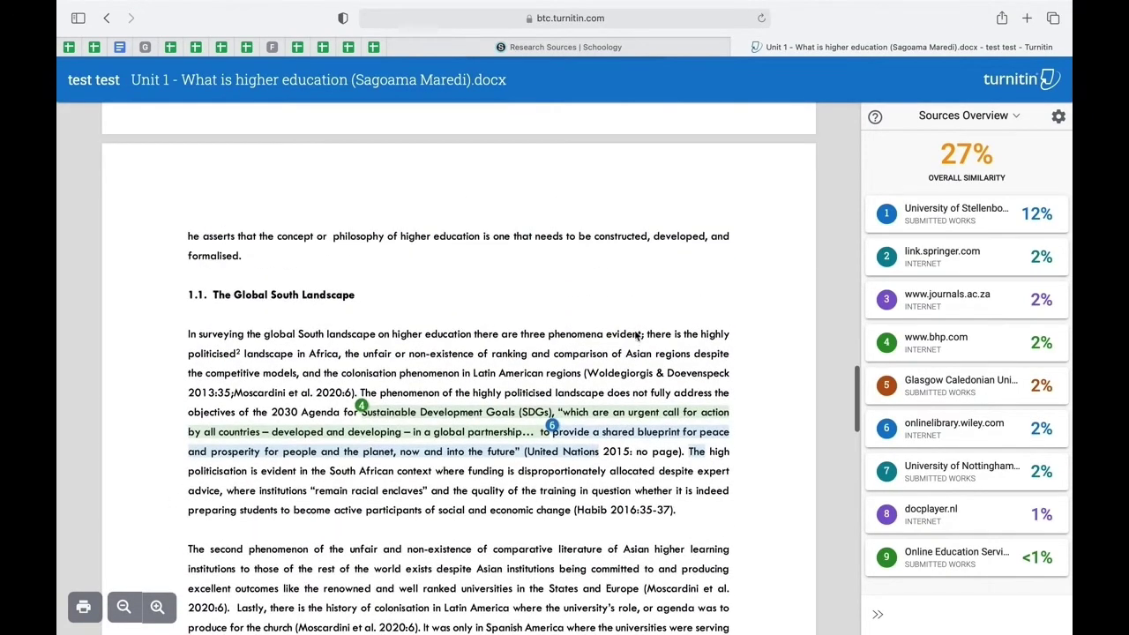
left_click(493, 428)
scroll(603, 368, "down", 5)
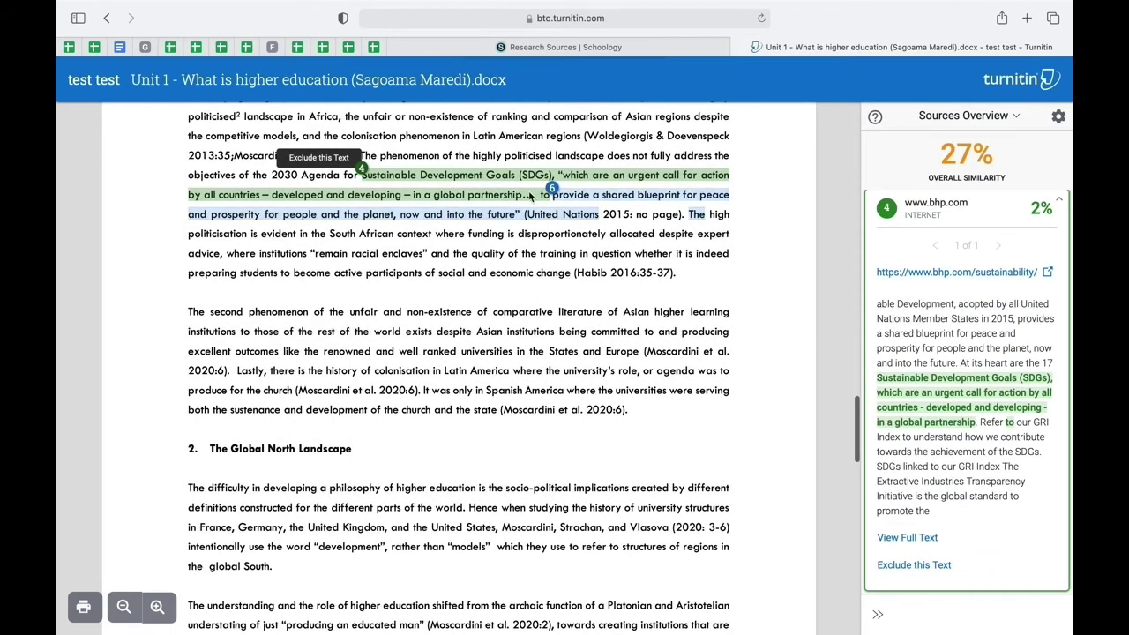
Review the remaining highlighted matches through the Bibliography and return to the start of the document
scroll(514, 193, "down", 2)
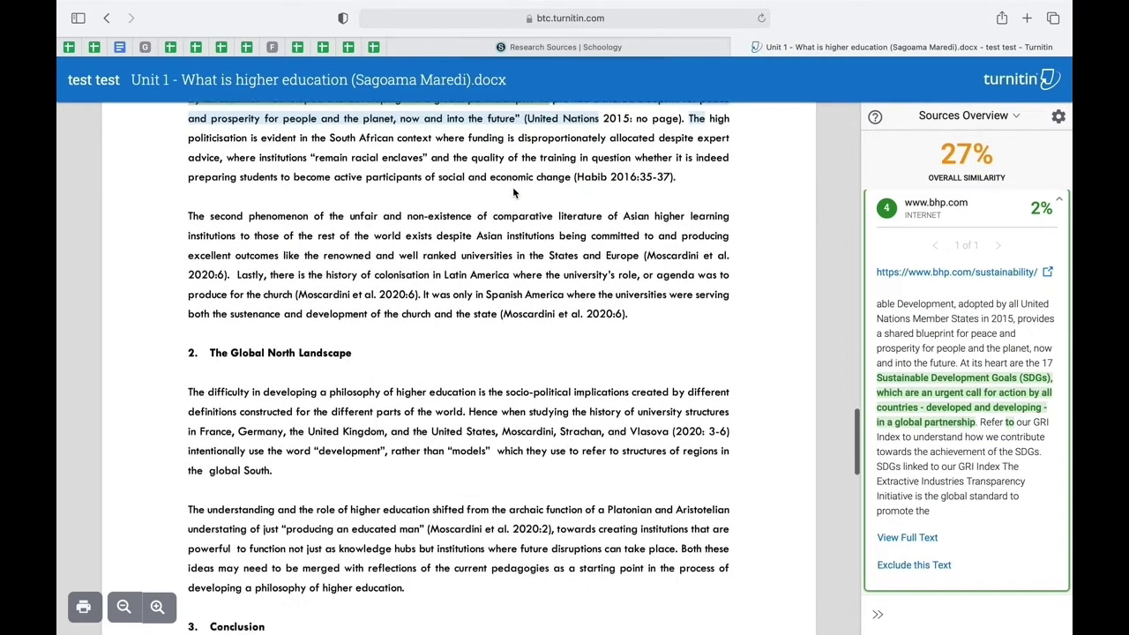
scroll(513, 192, "down", 6)
scroll(514, 192, "down", 7)
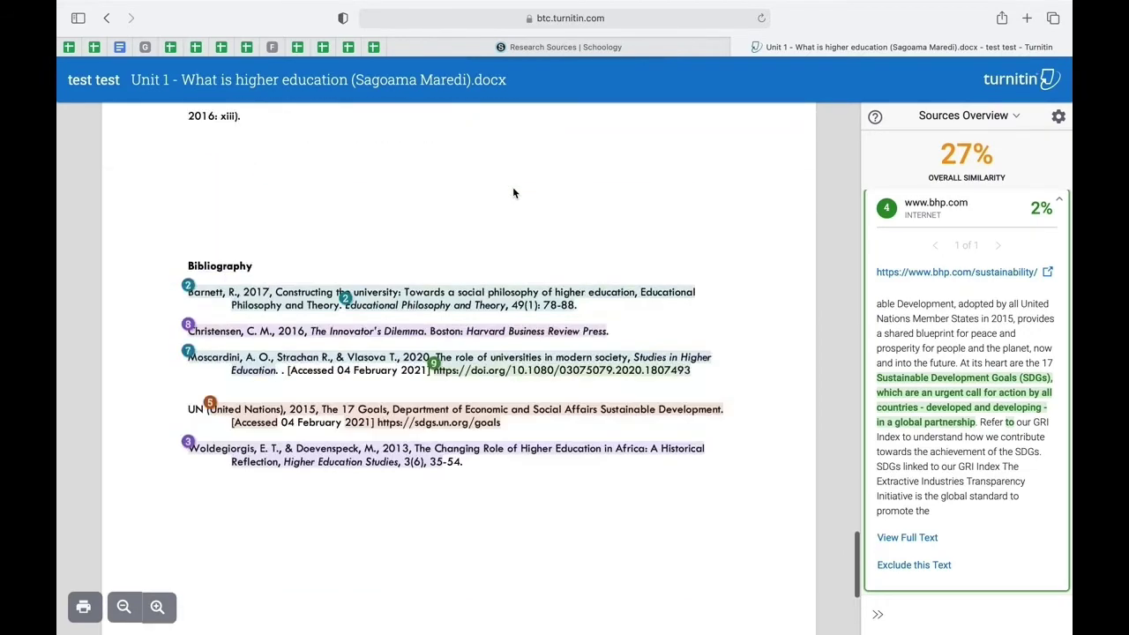
scroll(514, 193, "up", 20)
scroll(515, 192, "up", 15)
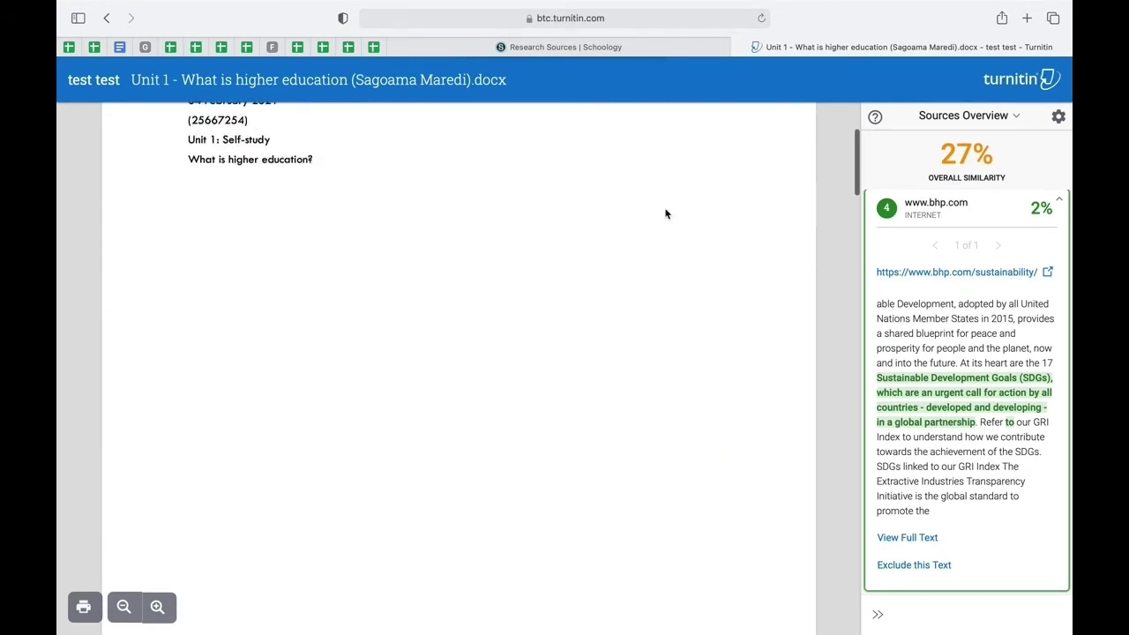
scroll(666, 213, "up", 3)
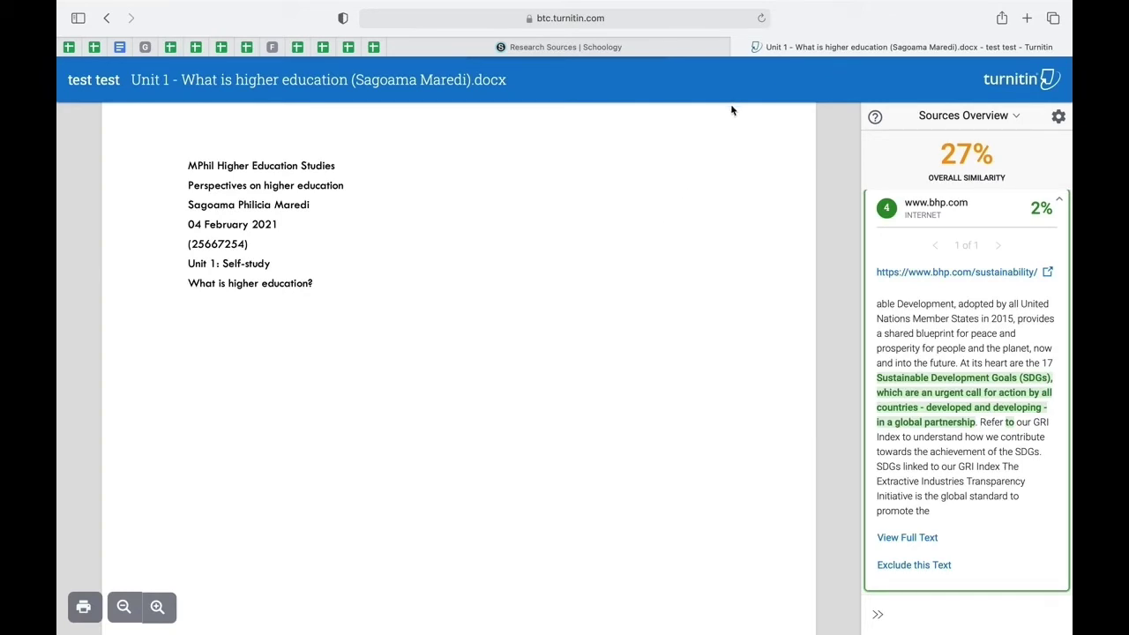
Close the similarity report and return to the Research Sources Turnitin submission in Schoology
left_click(739, 47)
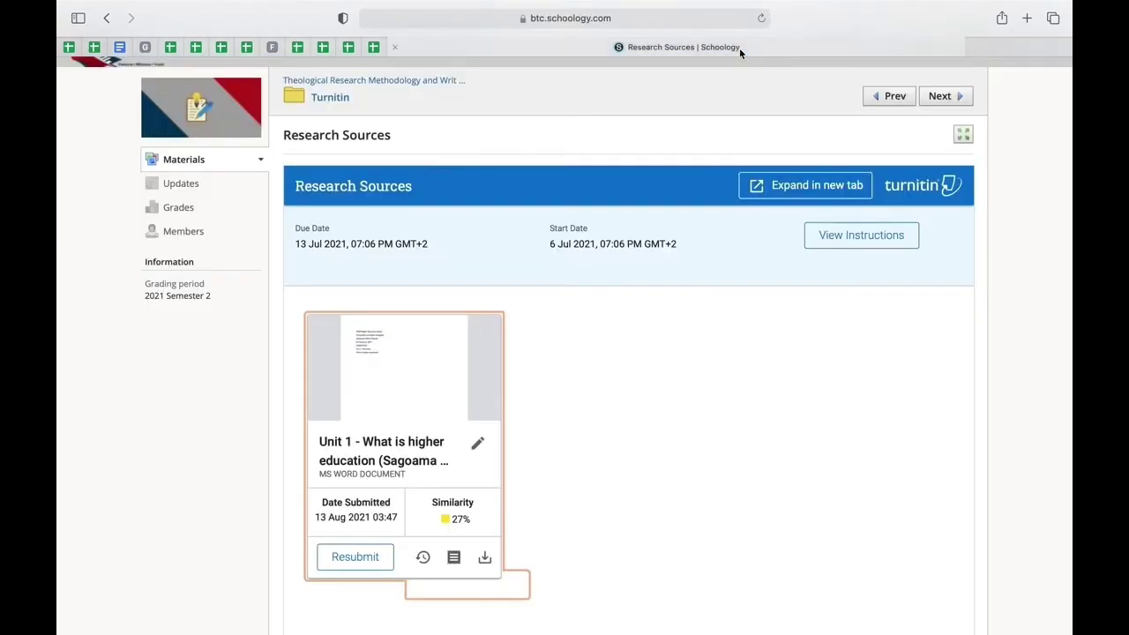
scroll(616, 231, "down", 2)
scroll(614, 231, "up", 3)
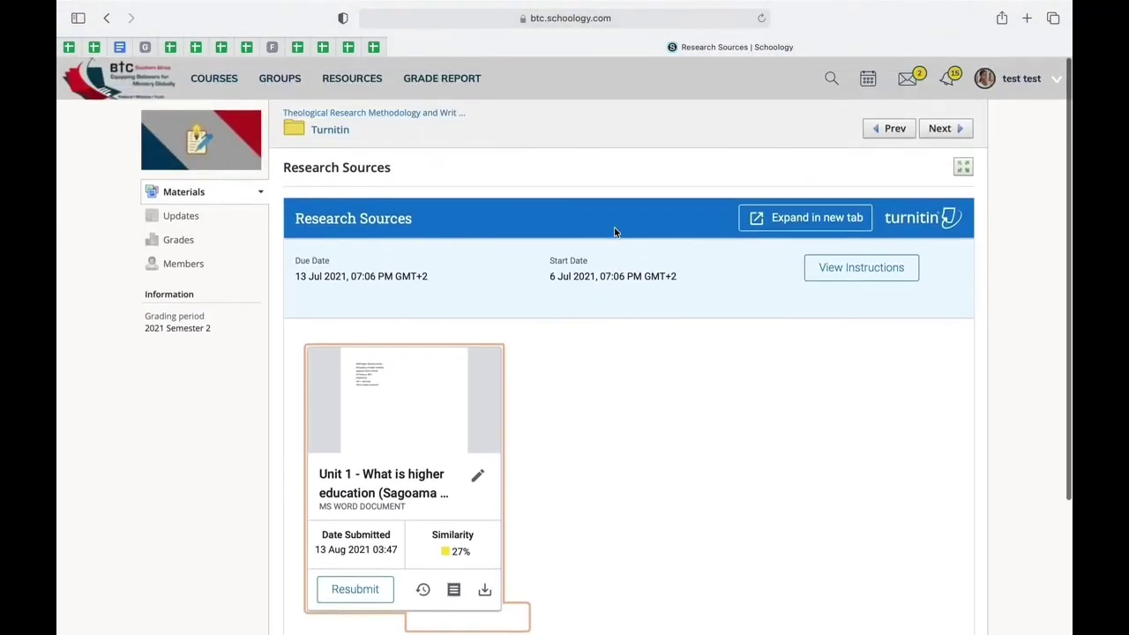
Open the submitted work for Research Assignment 1 in the Course Assessments folder of the African Realities: 2021 Semester 2 course
left_click(228, 79)
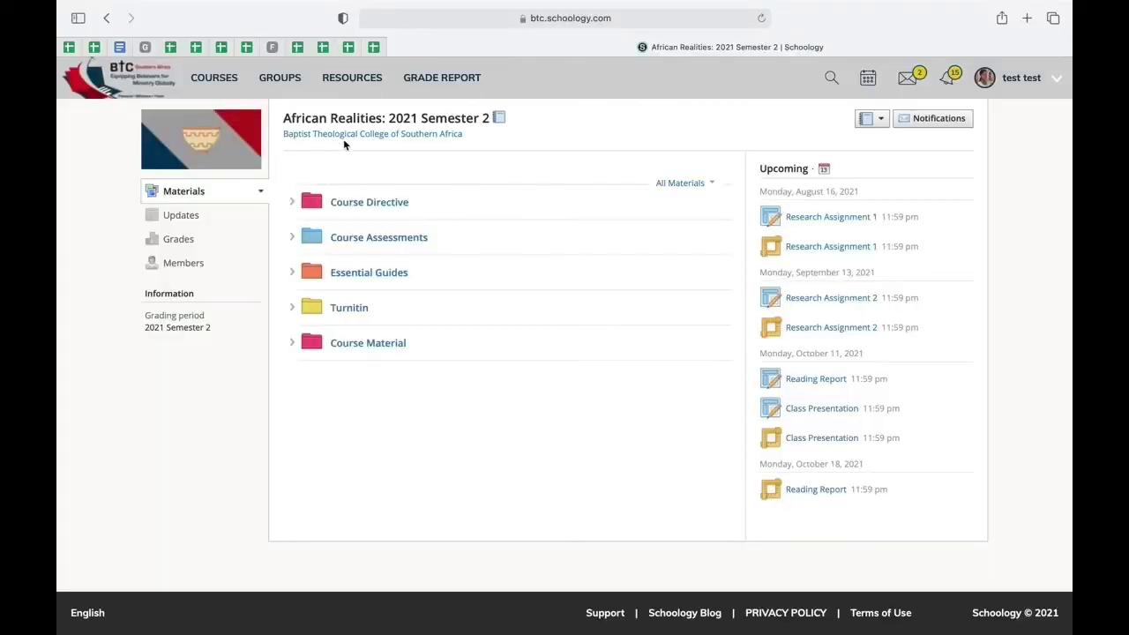
left_click(386, 244)
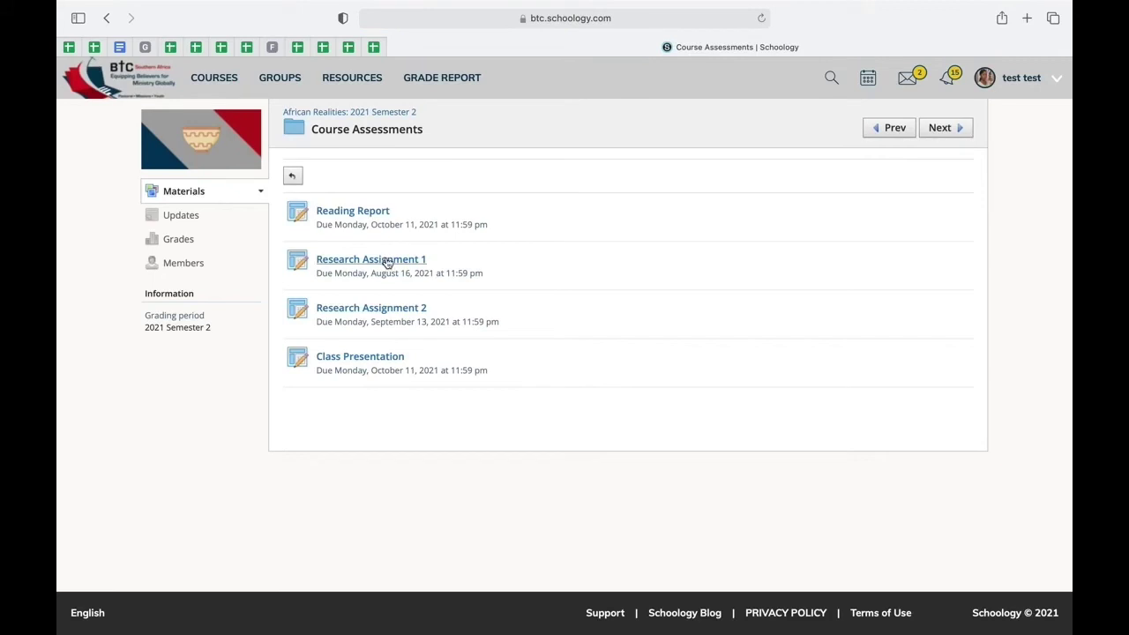
left_click(385, 260)
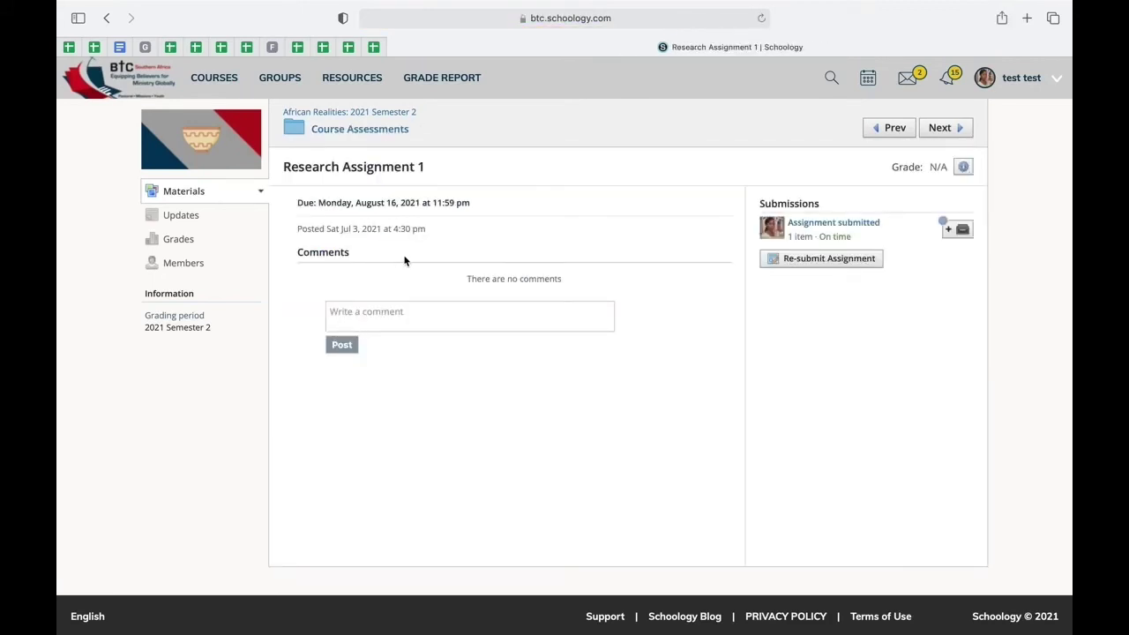
left_click(813, 236)
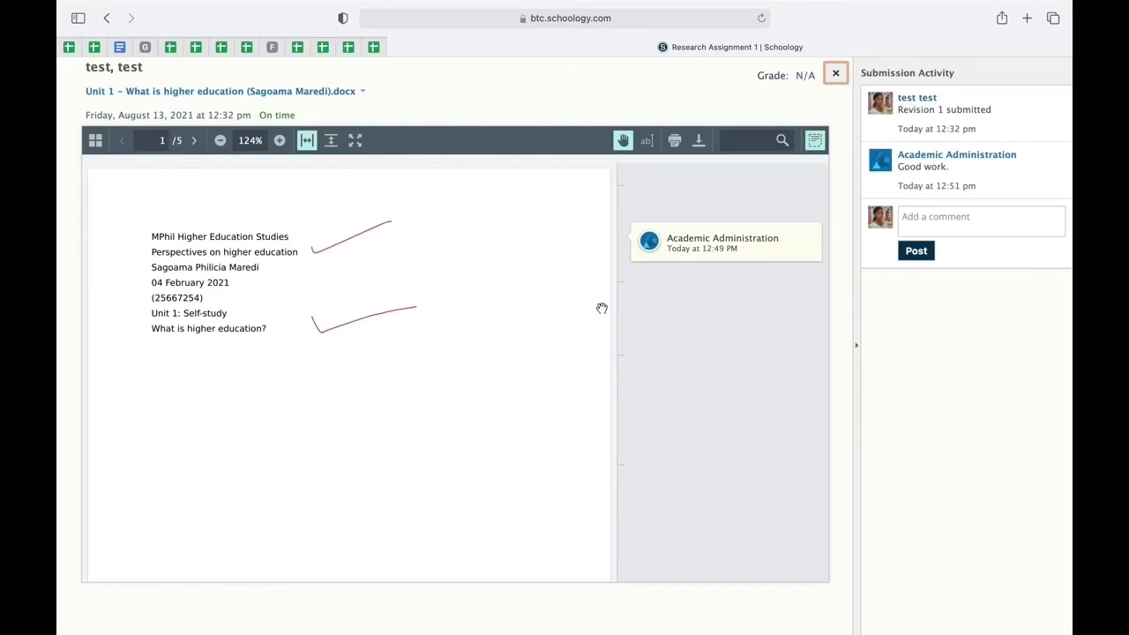
Review the lecturer's markings, highlights and comments on each page of the submitted document through the end of the Bibliography
scroll(602, 308, "down", 3)
scroll(602, 308, "up", 2)
scroll(601, 308, "down", 5)
scroll(601, 308, "down", 10)
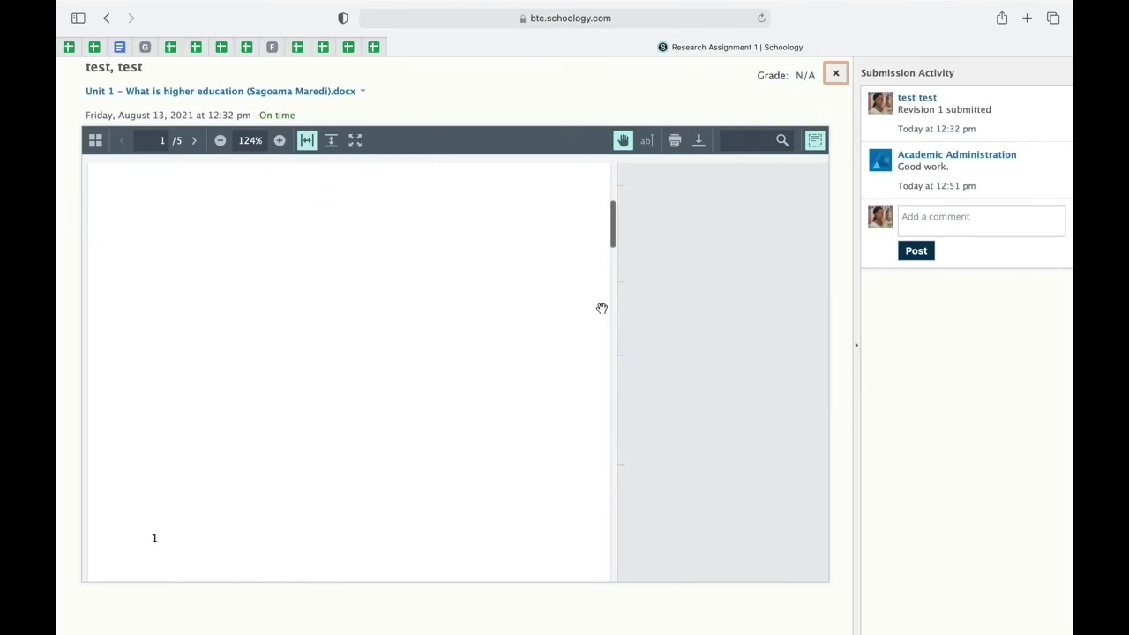
scroll(601, 308, "down", 5)
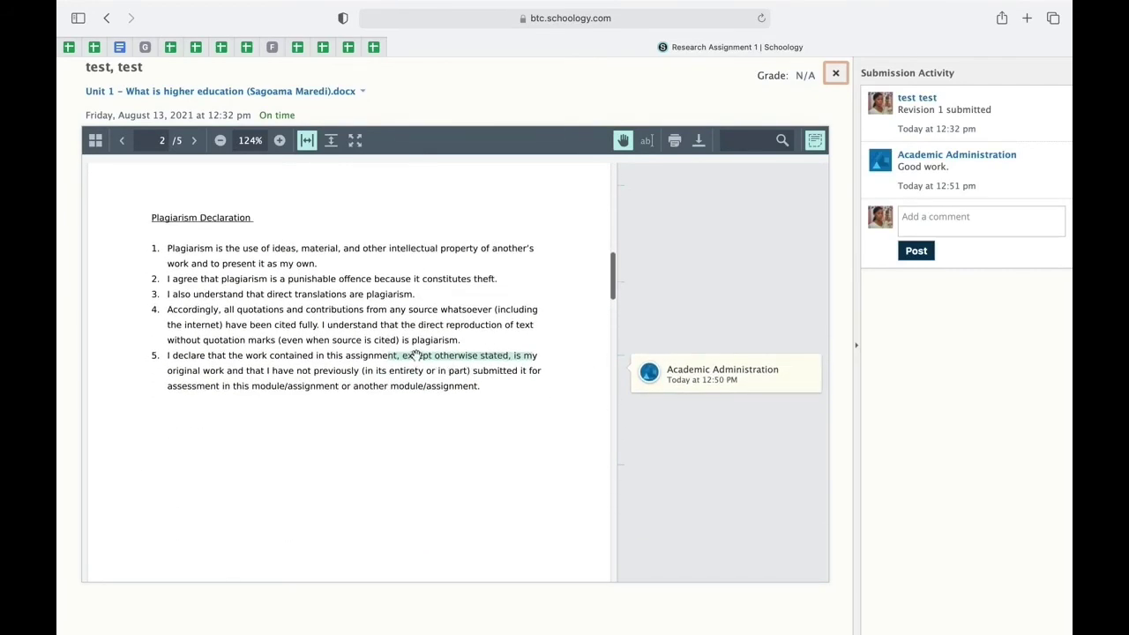
scroll(538, 374, "down", 10)
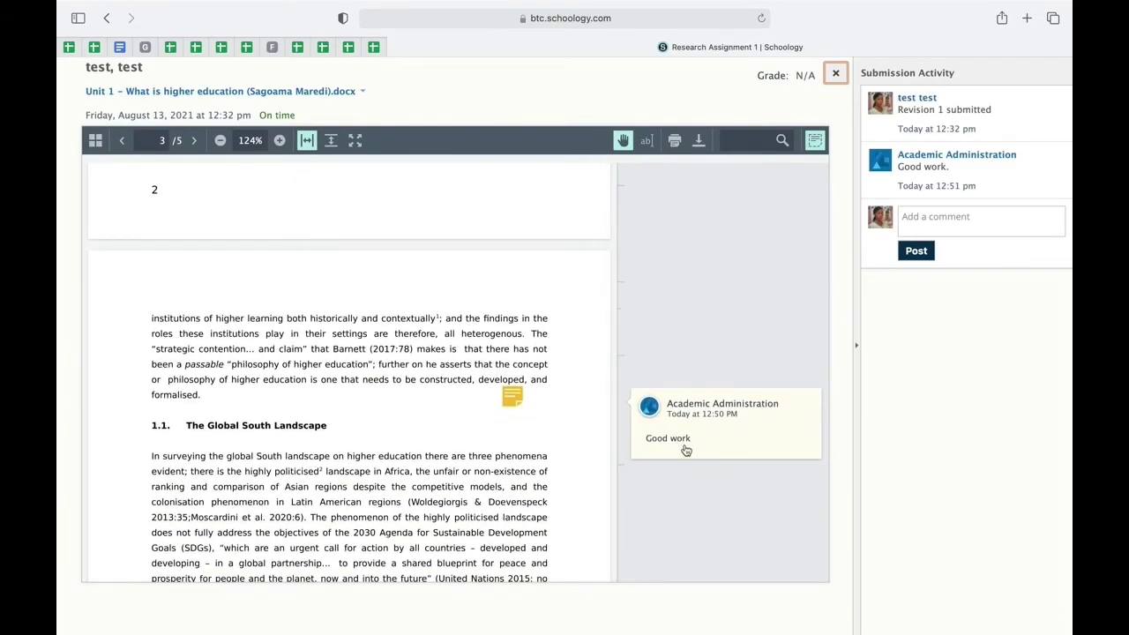
scroll(665, 451, "down", 2)
scroll(663, 444, "down", 20)
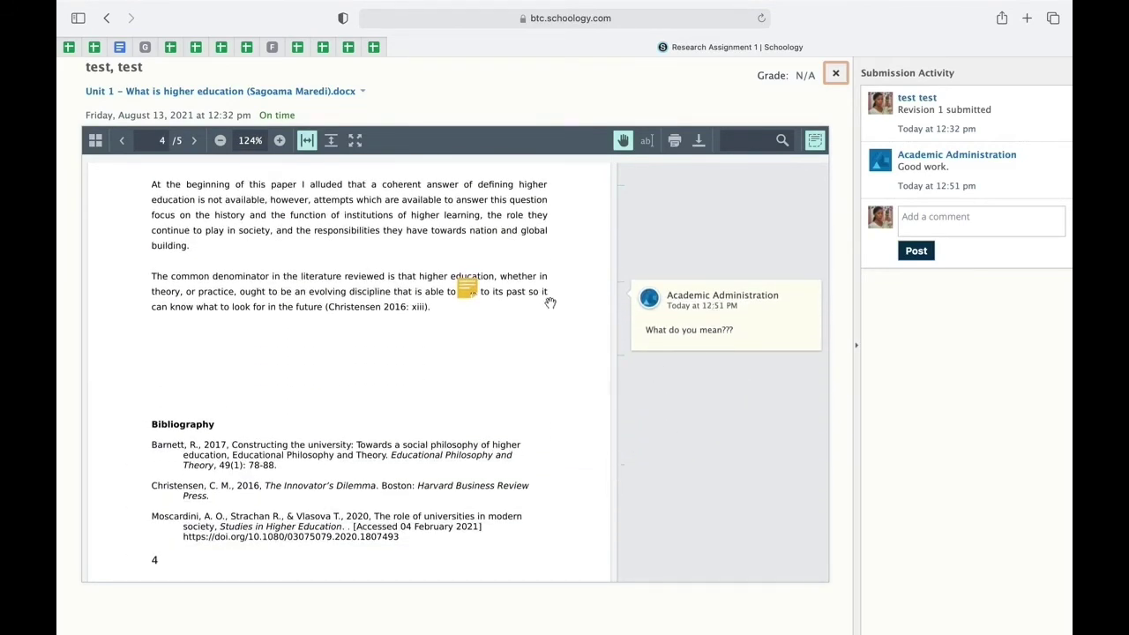
scroll(637, 332, "down", 10)
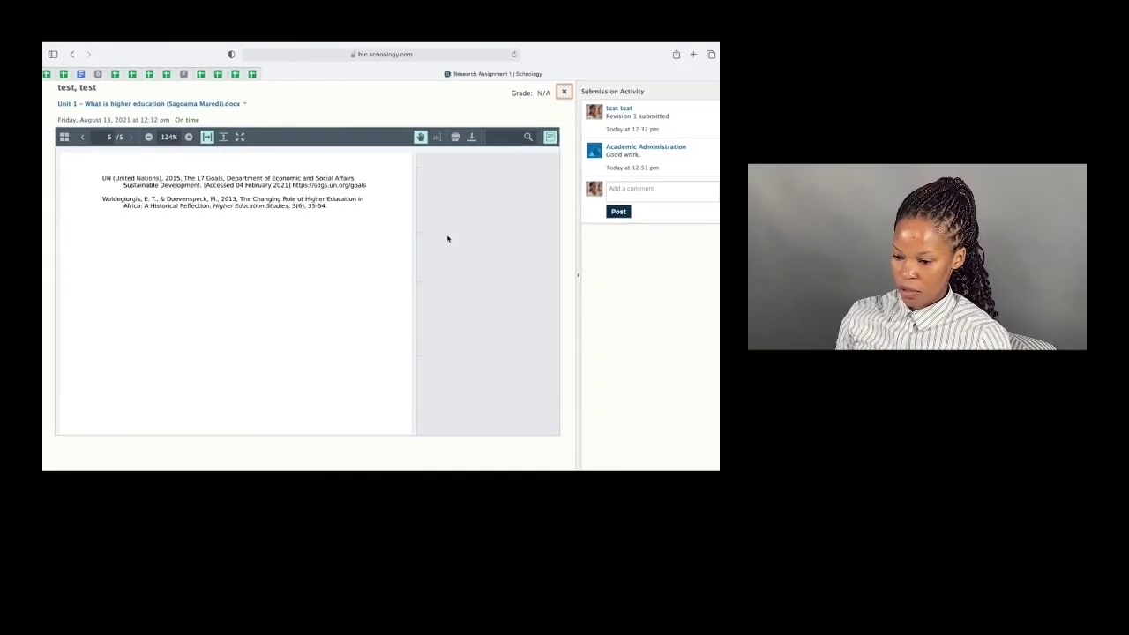
scroll(447, 239, "up", 5)
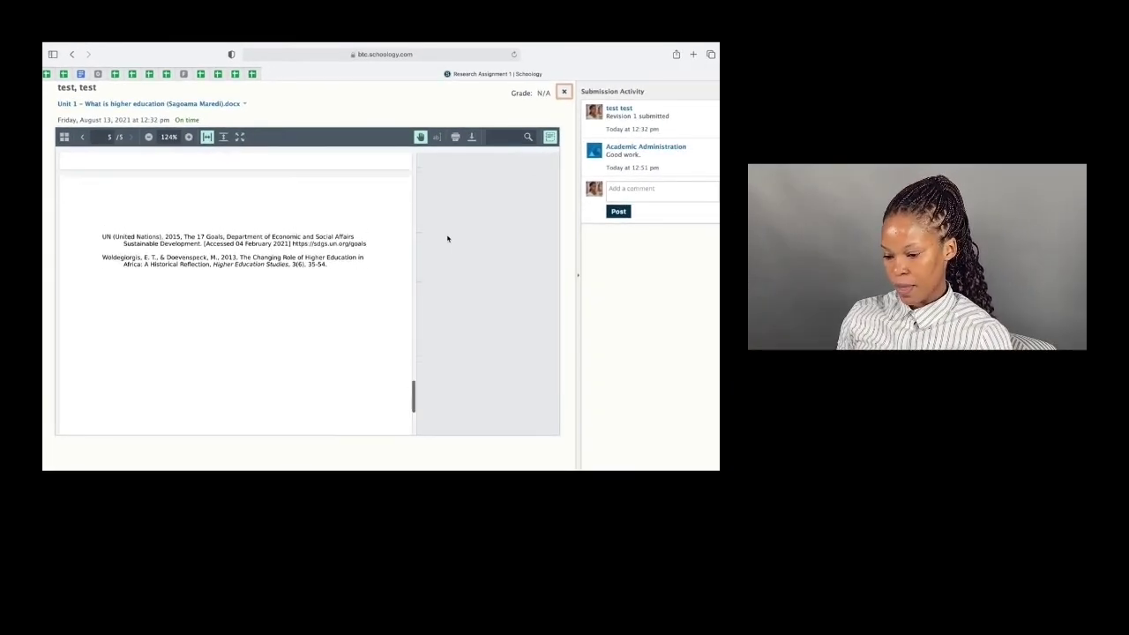
scroll(447, 239, "up", 1)
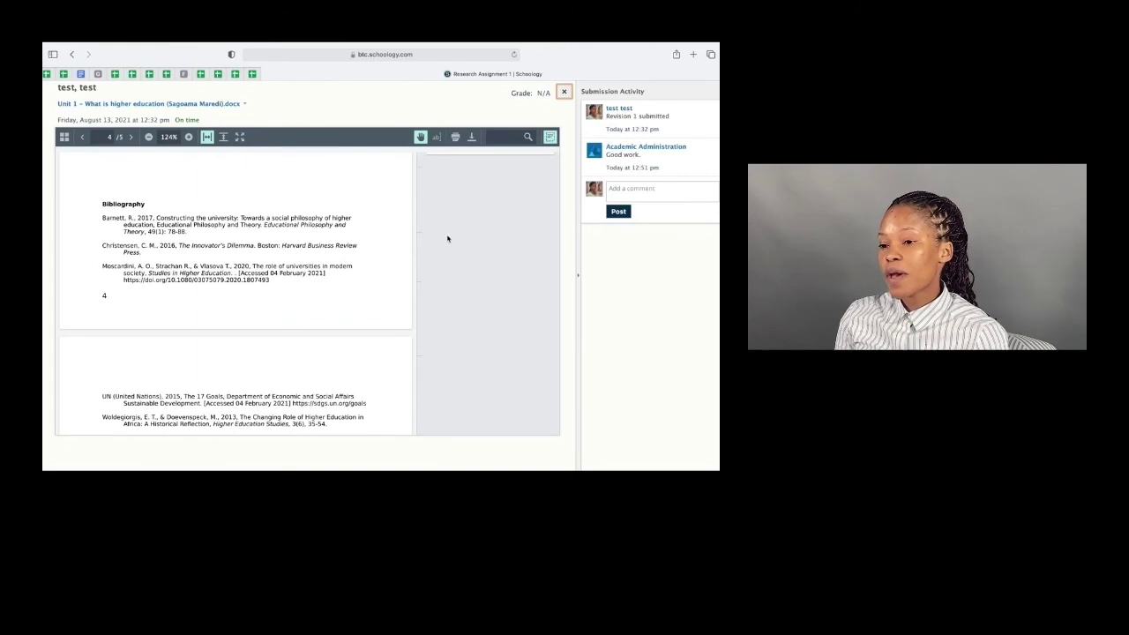